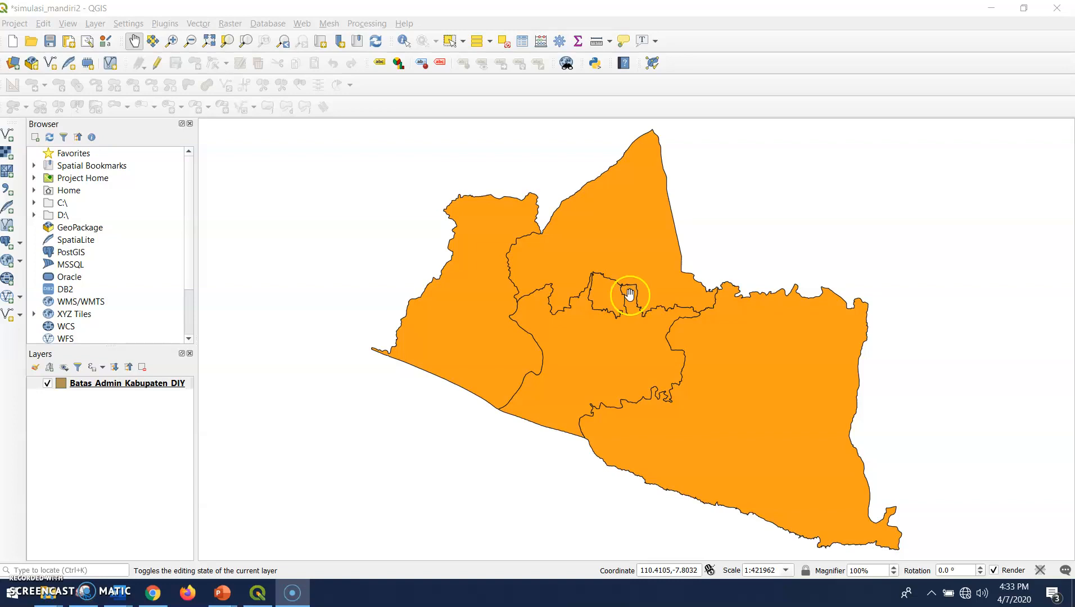
# Review the fields and records in the attribute table of the Batas_Admin_Kabupaten_DIY layer, and close it
pyautogui.rightClick(161, 385)
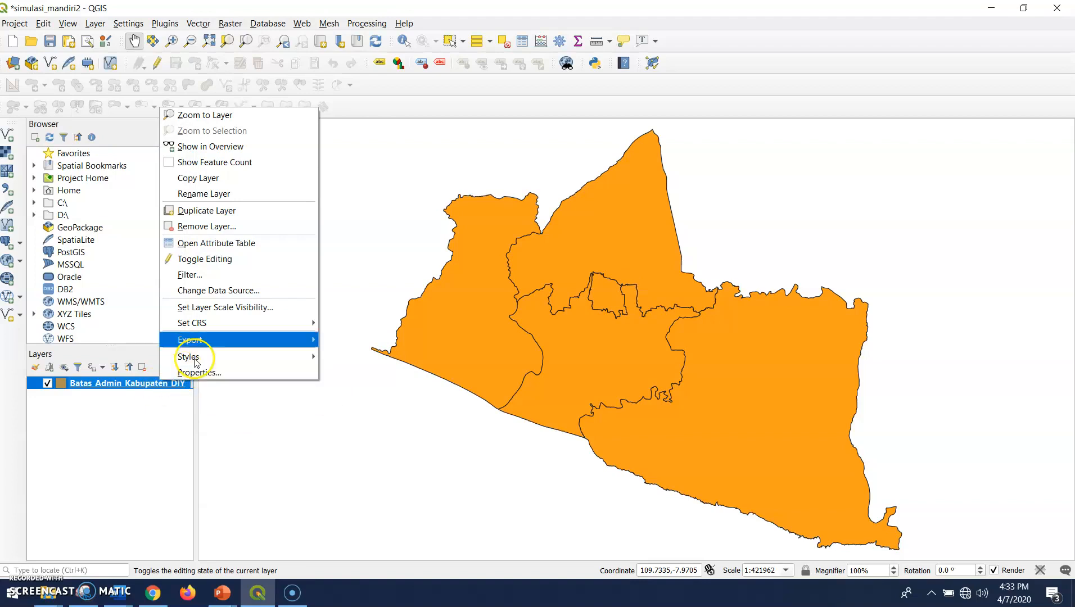
pyautogui.click(238, 251)
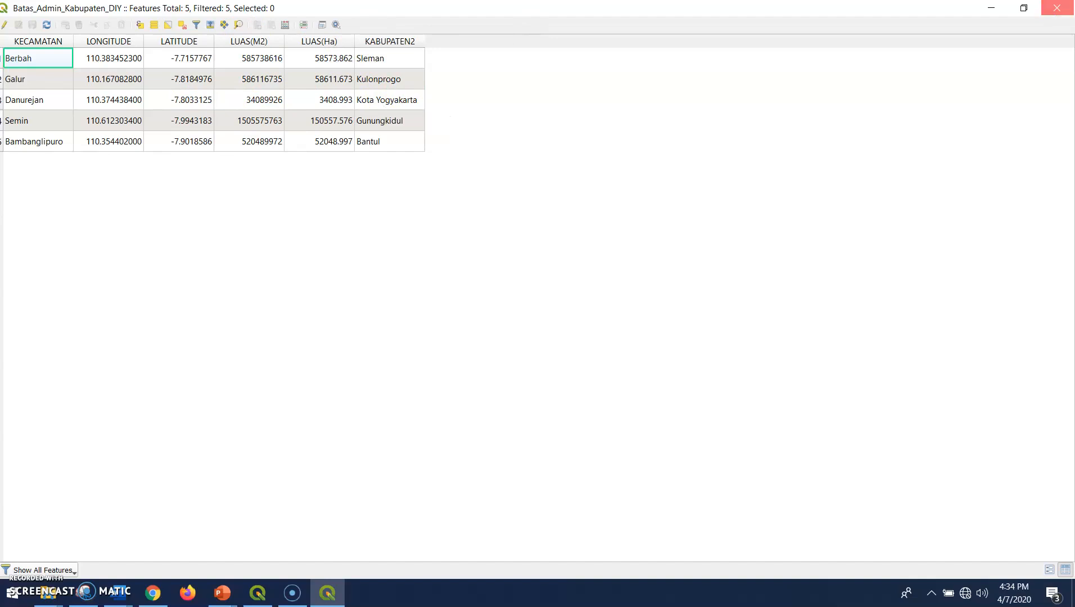
pyautogui.click(1057, 8)
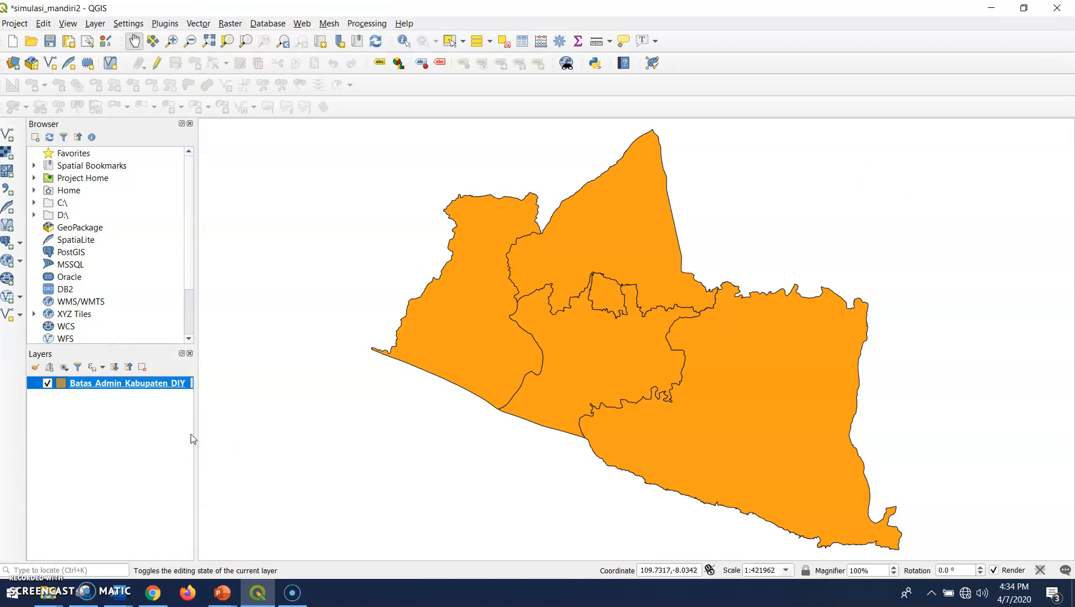
# Start exporting the features of the Batas_Admin_Kabupaten_DIY layer and set the output format to ESRI Shapefile
pyautogui.rightClick(165, 389)
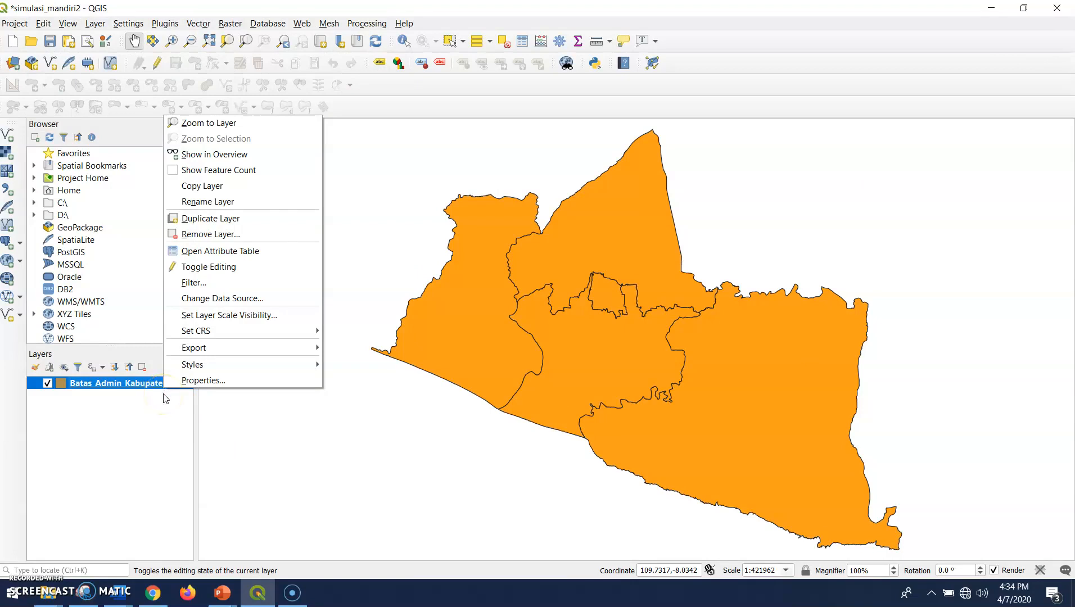
pyautogui.moveTo(195, 358)
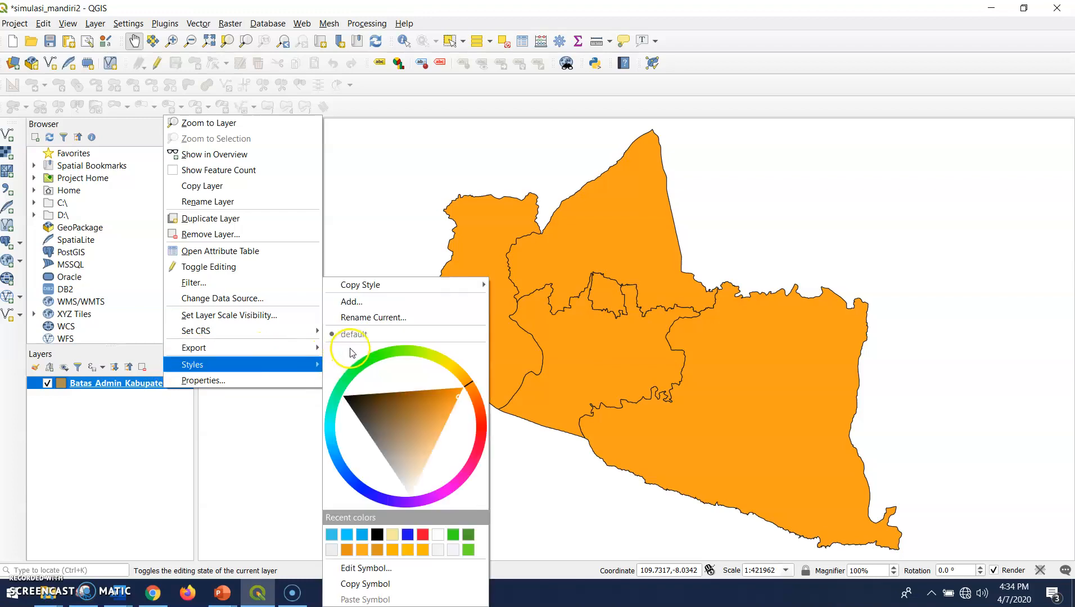
pyautogui.click(353, 349)
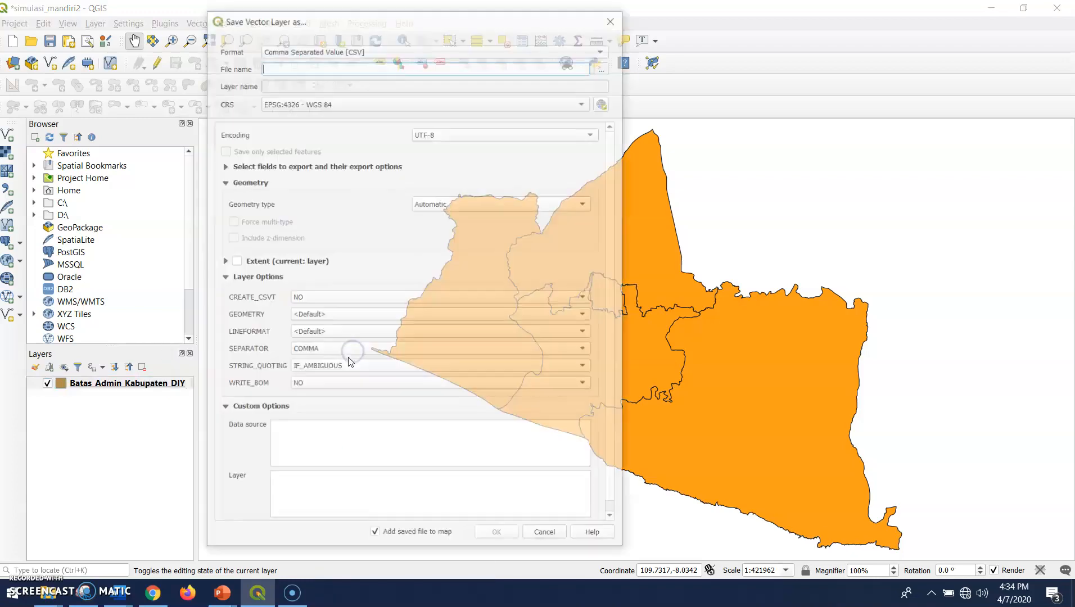
pyautogui.click(276, 50)
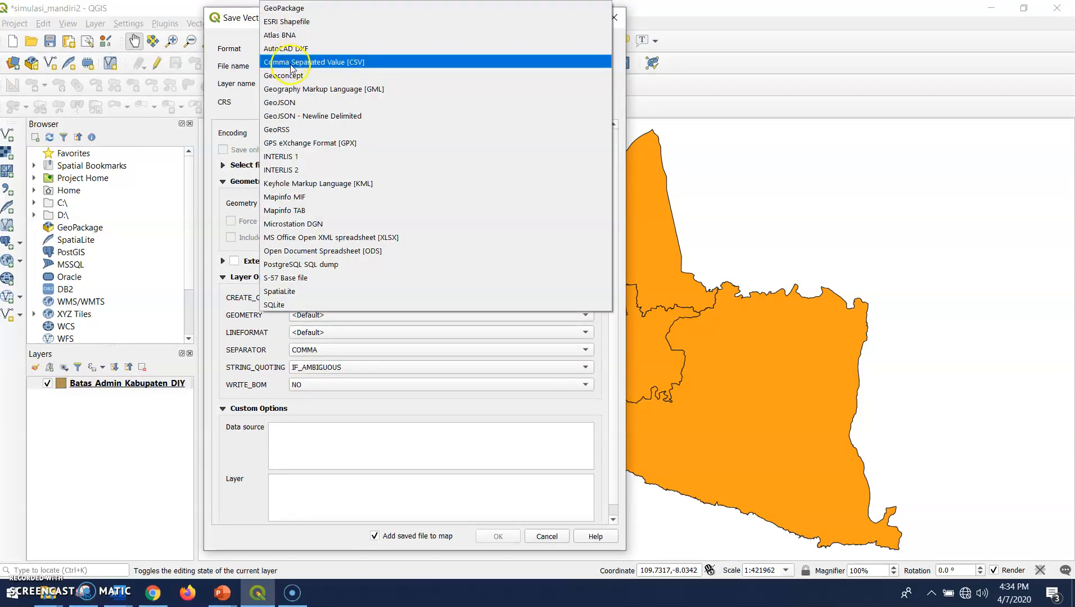
pyautogui.click(284, 22)
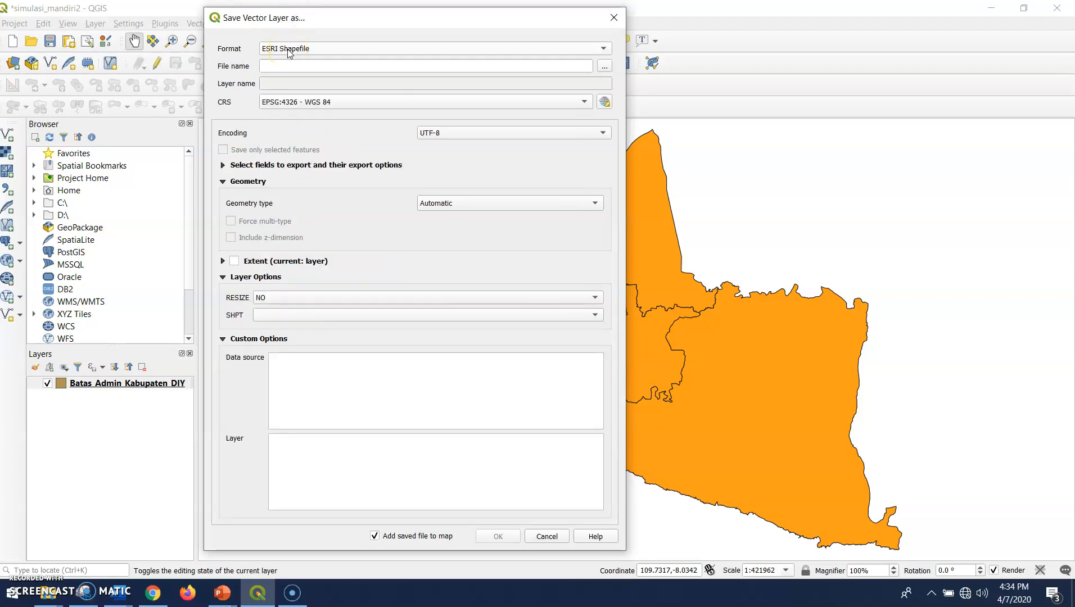
# Save the export as Batas_Admin_Kabupaten_DIY_3 in the DATA SIMULASI MANDIRI folder and add it to the map
pyautogui.click(272, 66)
pyautogui.write('ba')
pyautogui.press('BackSpace')
pyautogui.press('BackSpace')
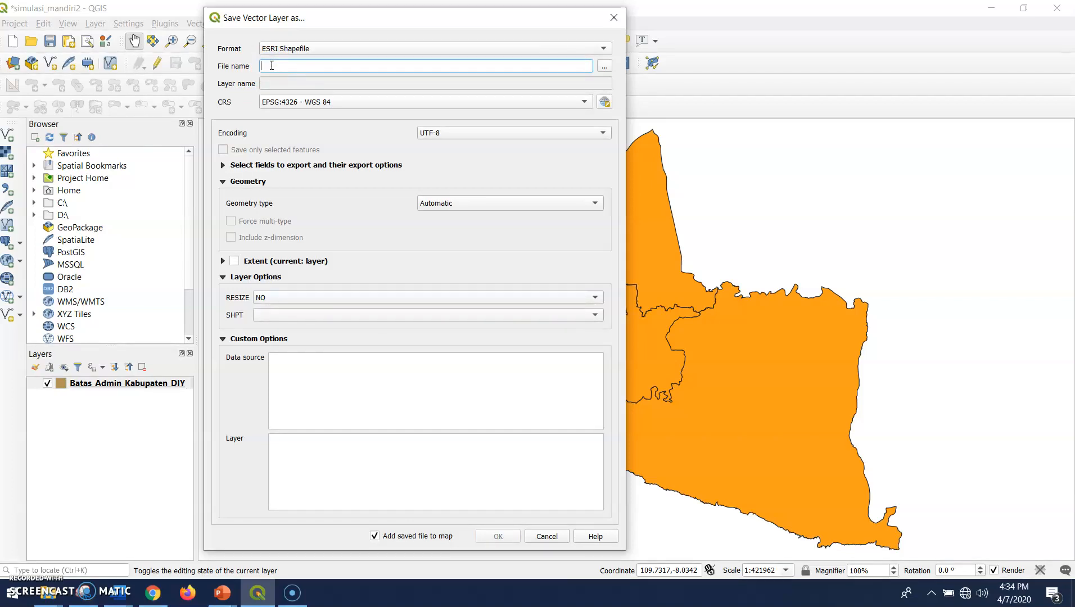
pyautogui.click(607, 70)
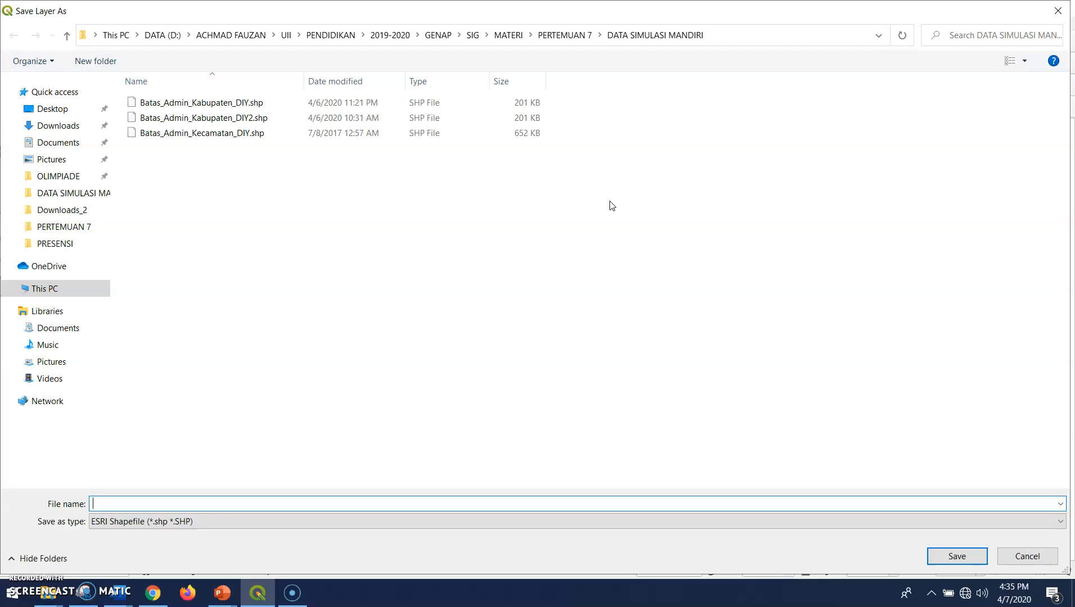
pyautogui.write('ba')
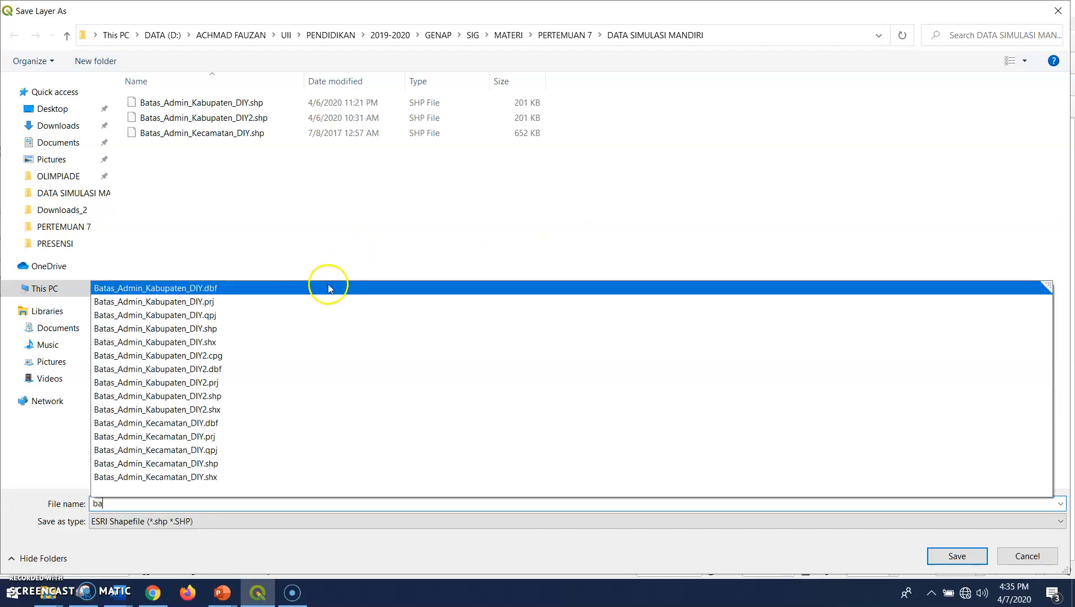
pyautogui.click(321, 302)
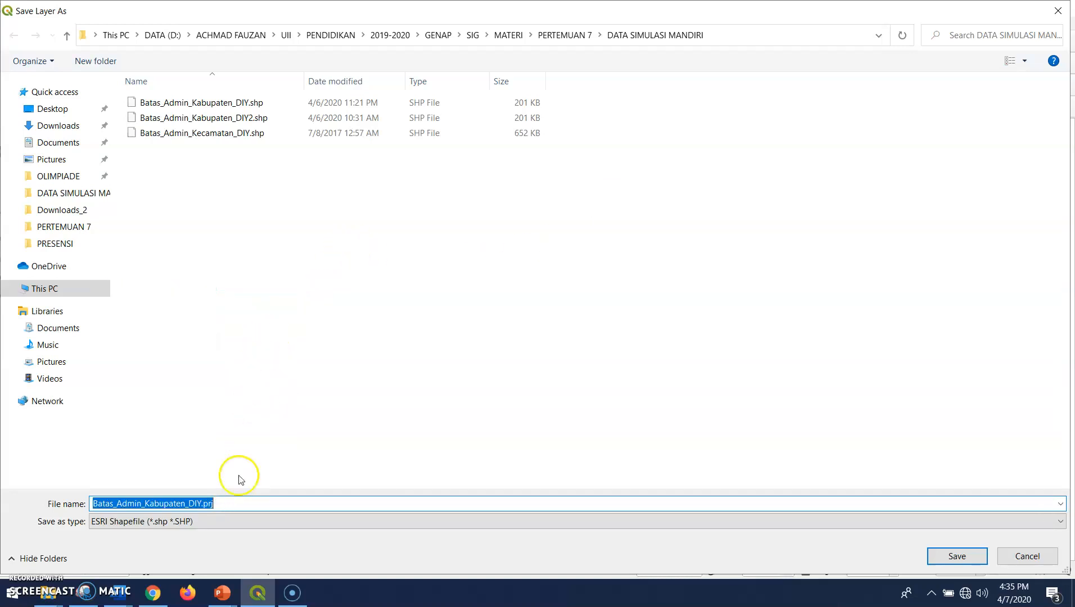
pyautogui.doubleClick(208, 503)
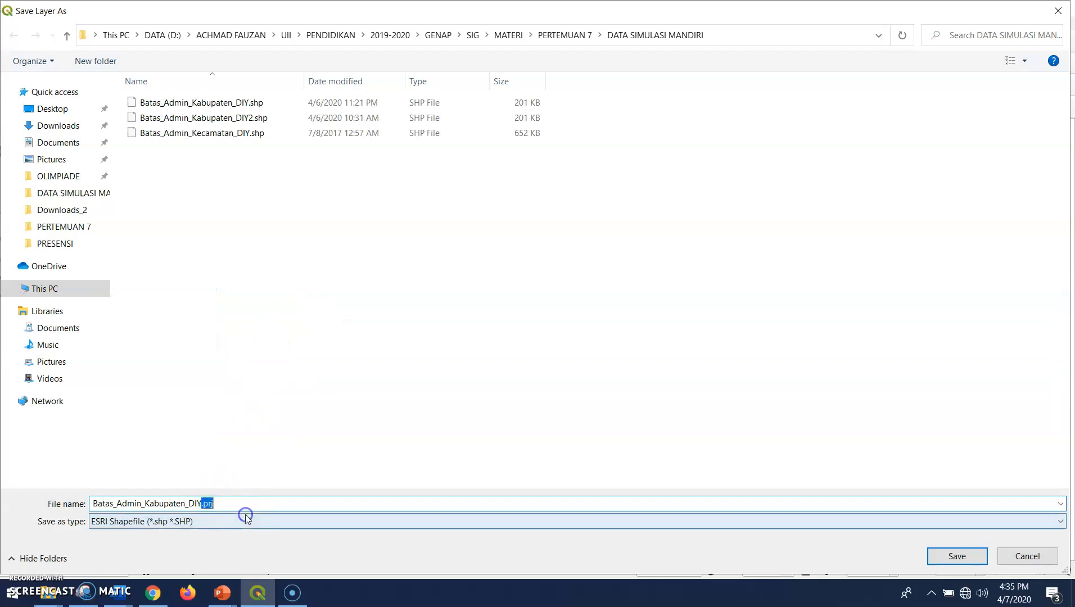
pyautogui.write('_3')
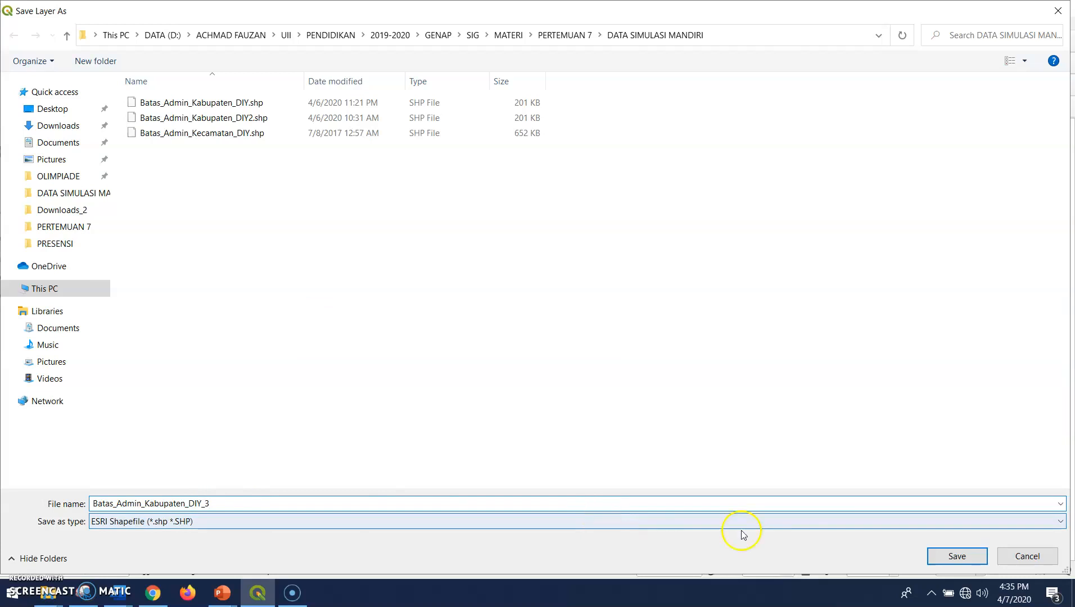
pyautogui.click(934, 557)
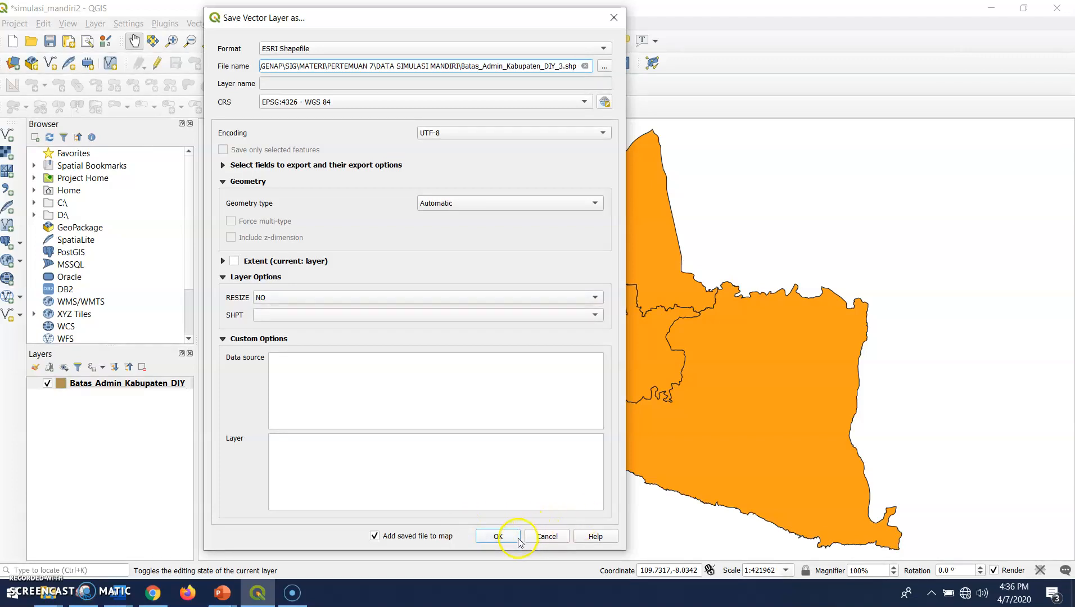
pyautogui.click(499, 537)
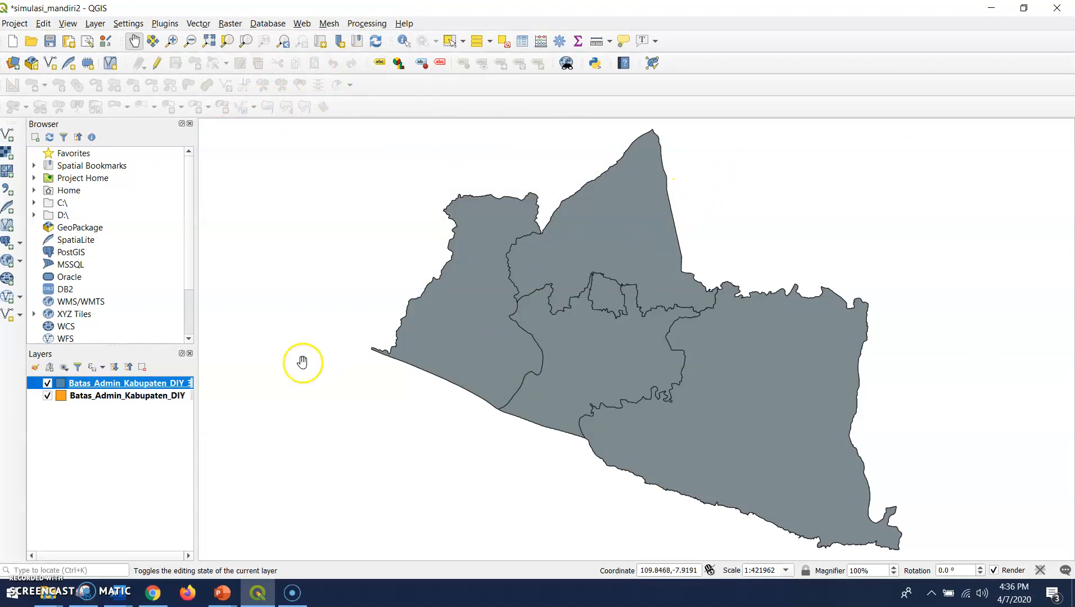
# Hide the original Batas_Admin_Kabupaten_DIY layer and review the attribute table of Batas_Admin_Kabupaten_DIY_3
pyautogui.click(47, 397)
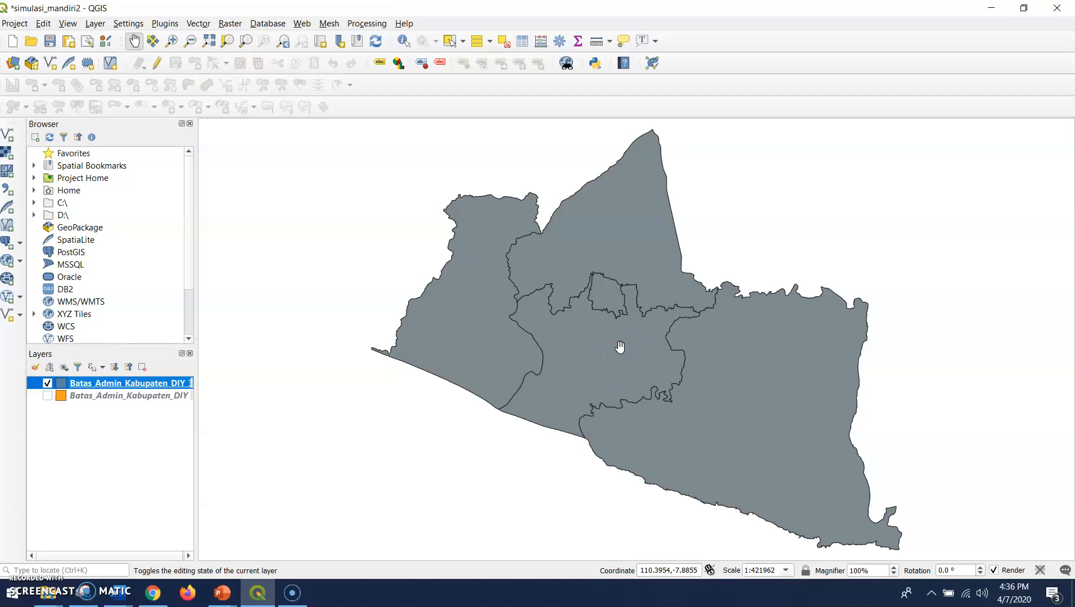
pyautogui.rightClick(170, 385)
pyautogui.click(251, 252)
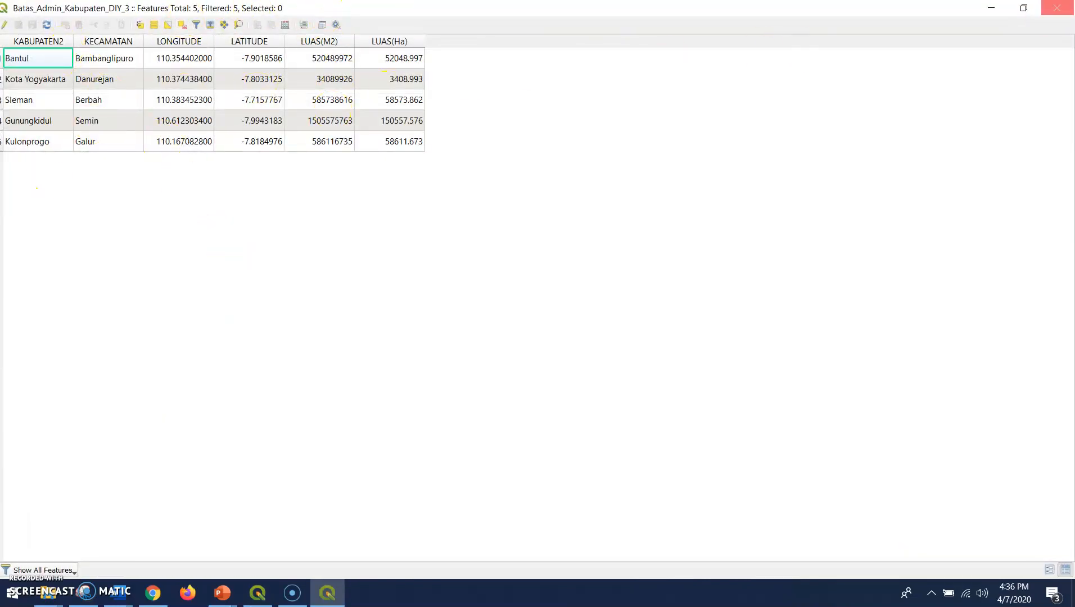
pyautogui.click(1058, 7)
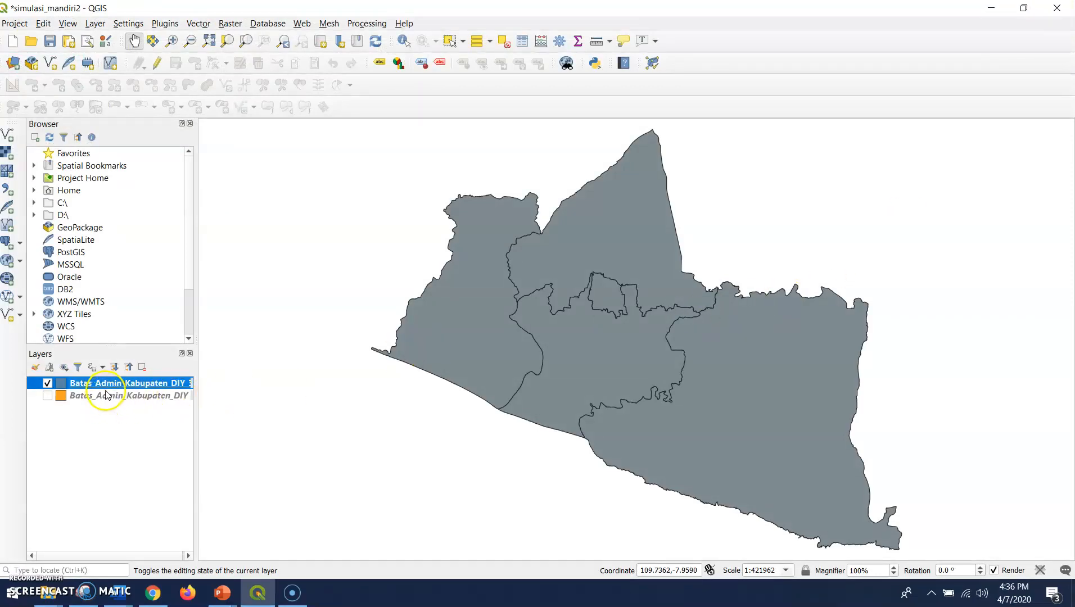
# Show the original Batas_Admin_Kabupaten_DIY layer instead of Batas_Admin_Kabupaten_DIY_3 and review the original's attribute table
pyautogui.click(48, 396)
pyautogui.click(47, 383)
pyautogui.click(112, 396)
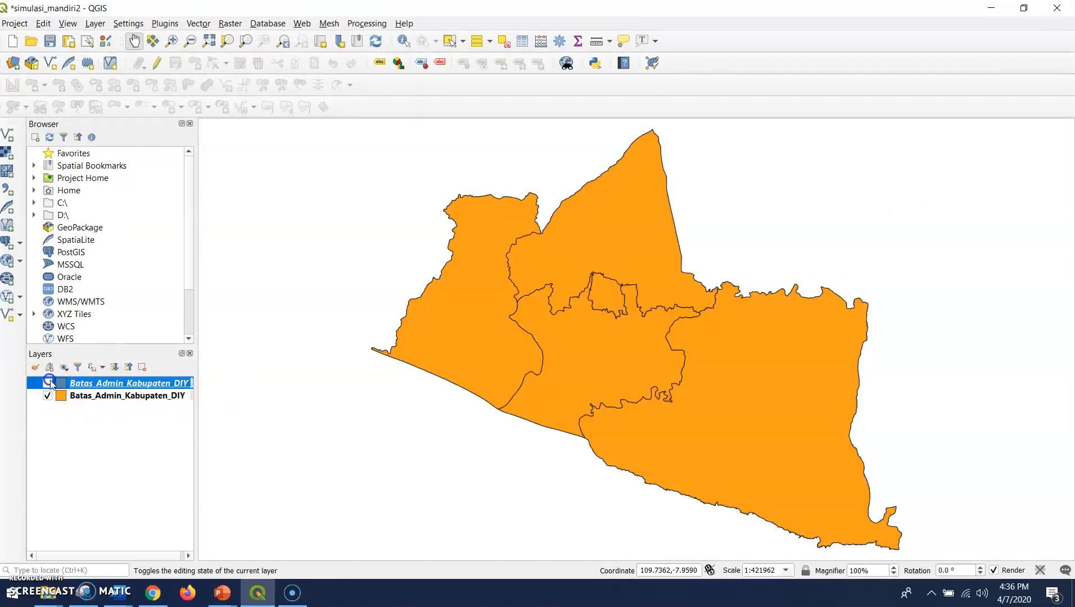
pyautogui.rightClick(70, 395)
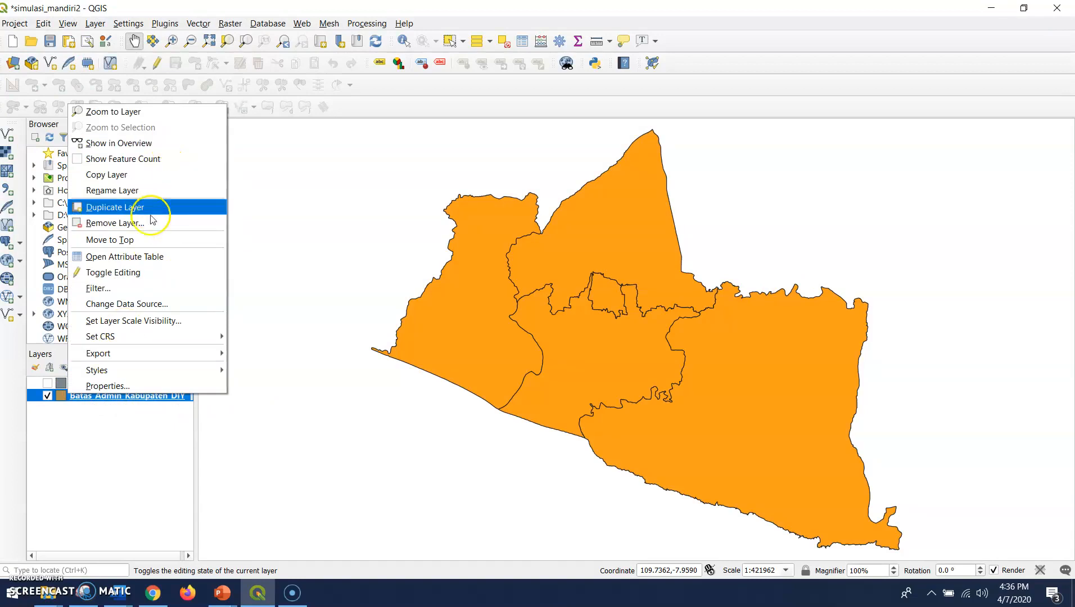
pyautogui.click(141, 259)
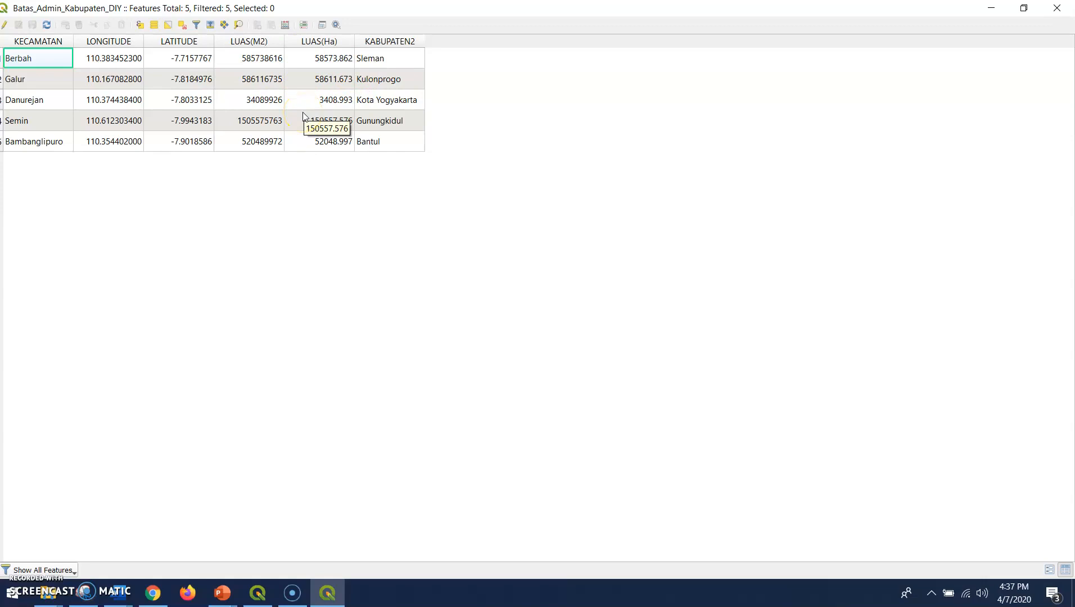
pyautogui.click(1058, 8)
# Start another shapefile export of the original Batas_Admin_Kabupaten_DIY layer and exclude the LUAS(Ha) field from the exported fields
pyautogui.rightClick(163, 397)
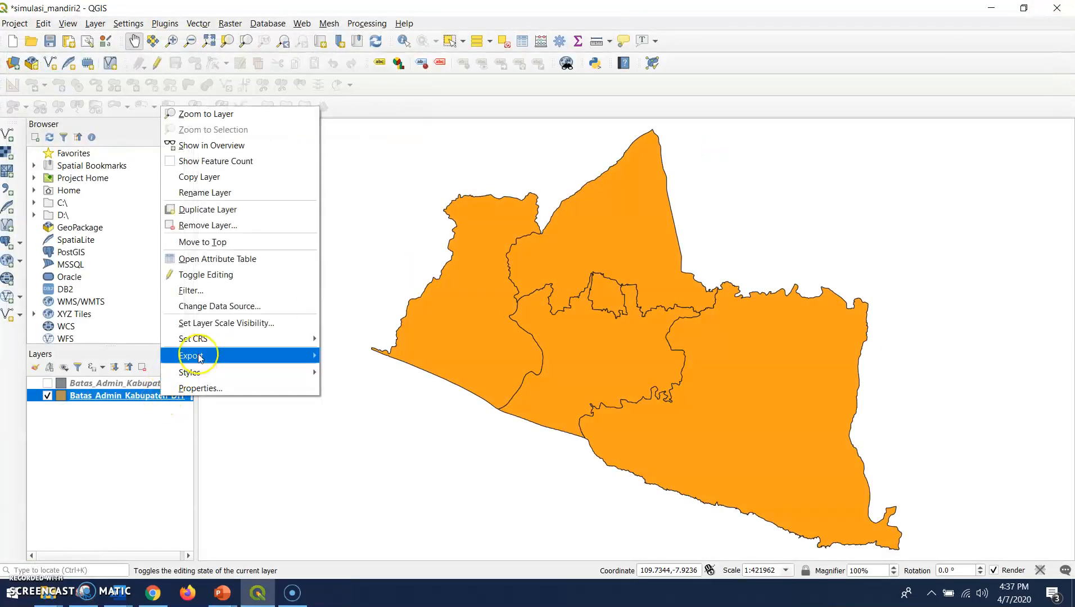
pyautogui.moveTo(197, 356)
pyautogui.click(359, 356)
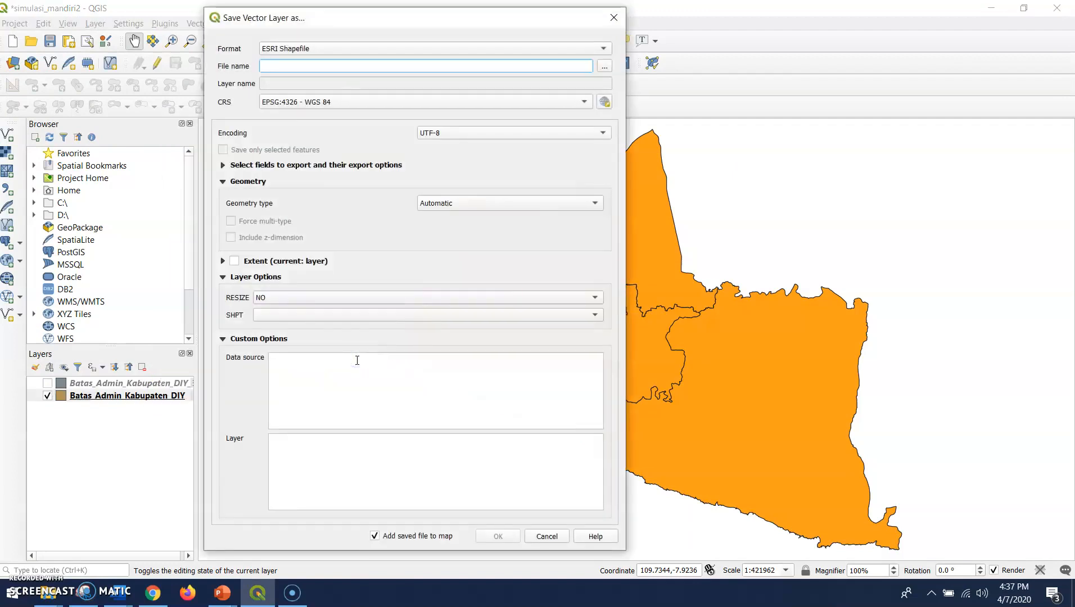
pyautogui.click(221, 165)
pyautogui.click(589, 228)
pyautogui.moveTo(589, 228); pyautogui.dragTo(579, 270)
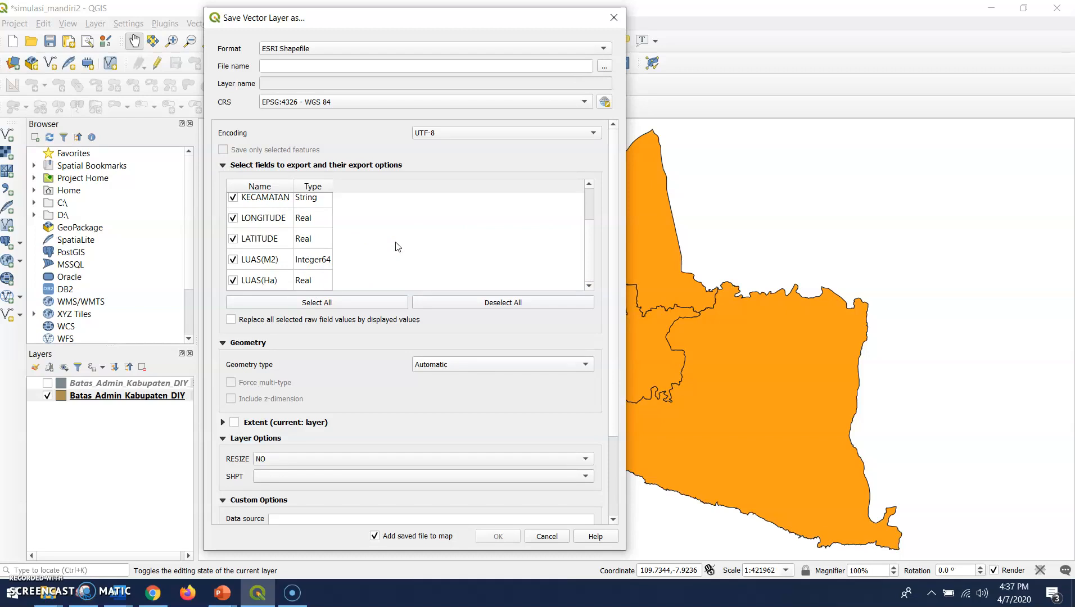
pyautogui.scroll(-1, 388, 264)
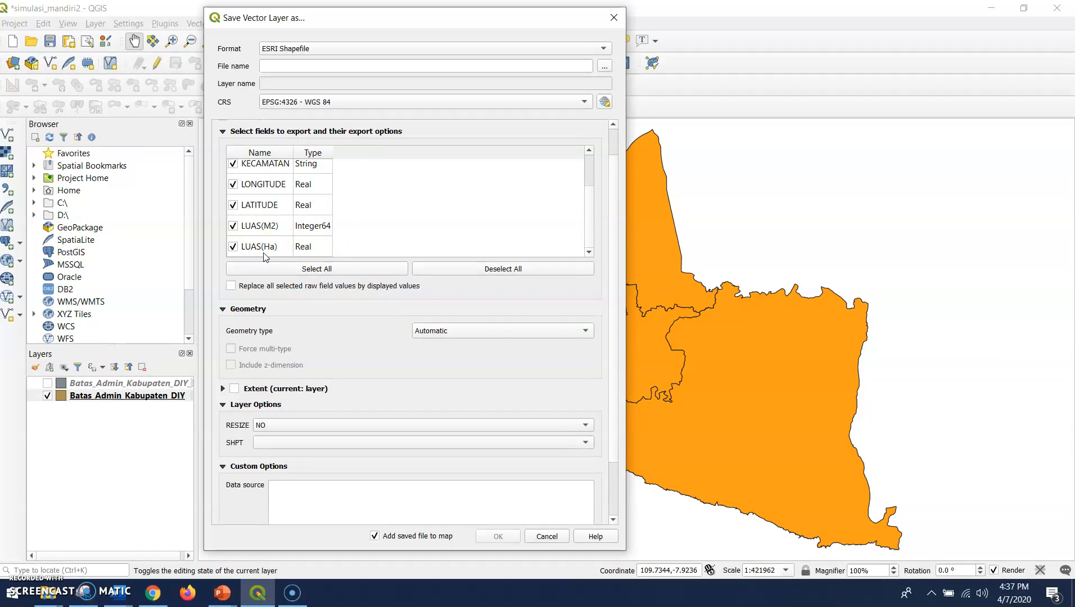
pyautogui.scroll(1, 266, 247)
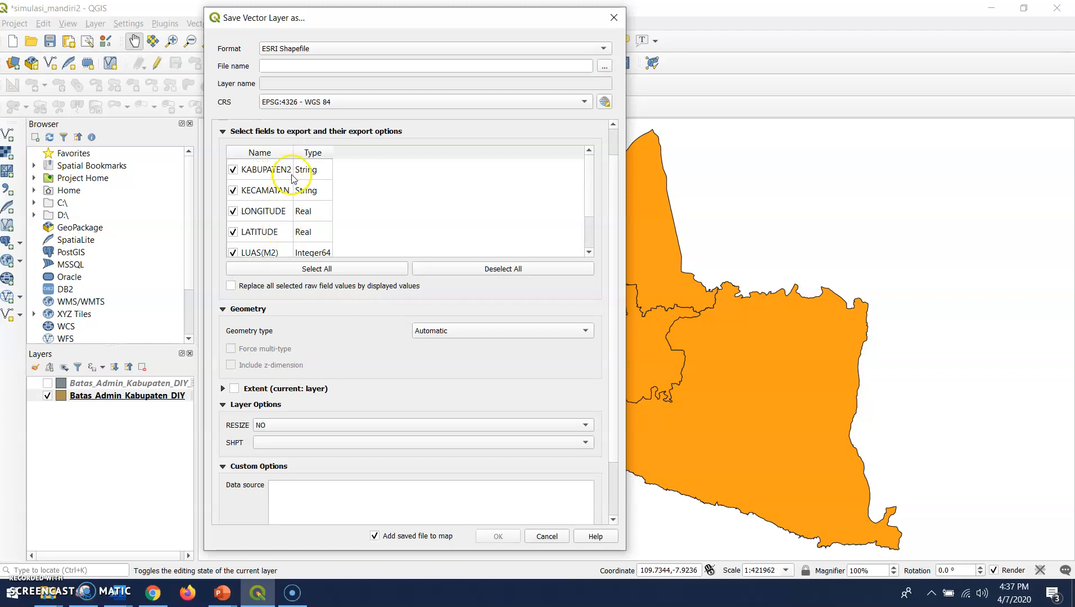
pyautogui.scroll(-2, 271, 247)
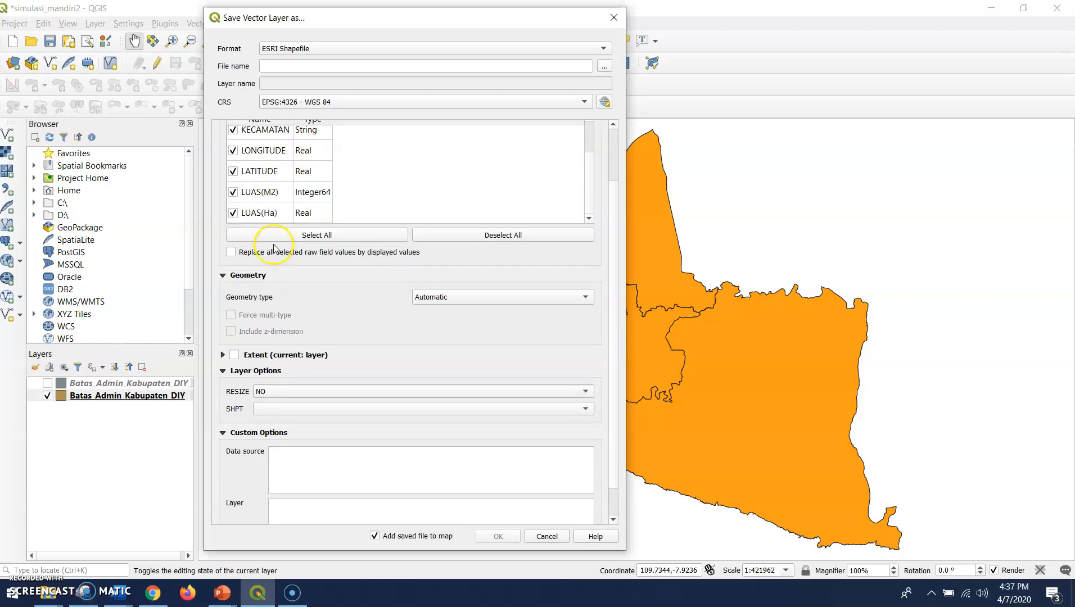
pyautogui.click(233, 215)
# Save this export as Batas_Admin_Kabupaten_DIY_4 in the DATA SIMULASI MANDIRI folder and add it to the map
pyautogui.click(606, 68)
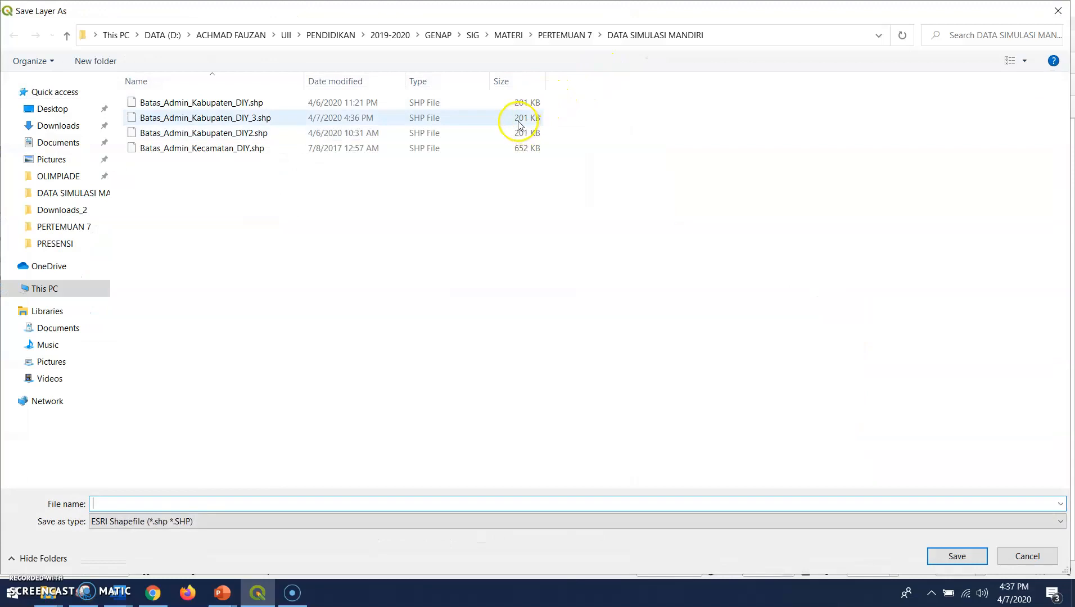
pyautogui.click(518, 120)
pyautogui.doubleClick(207, 502)
pyautogui.click(206, 502)
pyautogui.doubleClick(206, 503)
pyautogui.click(236, 507)
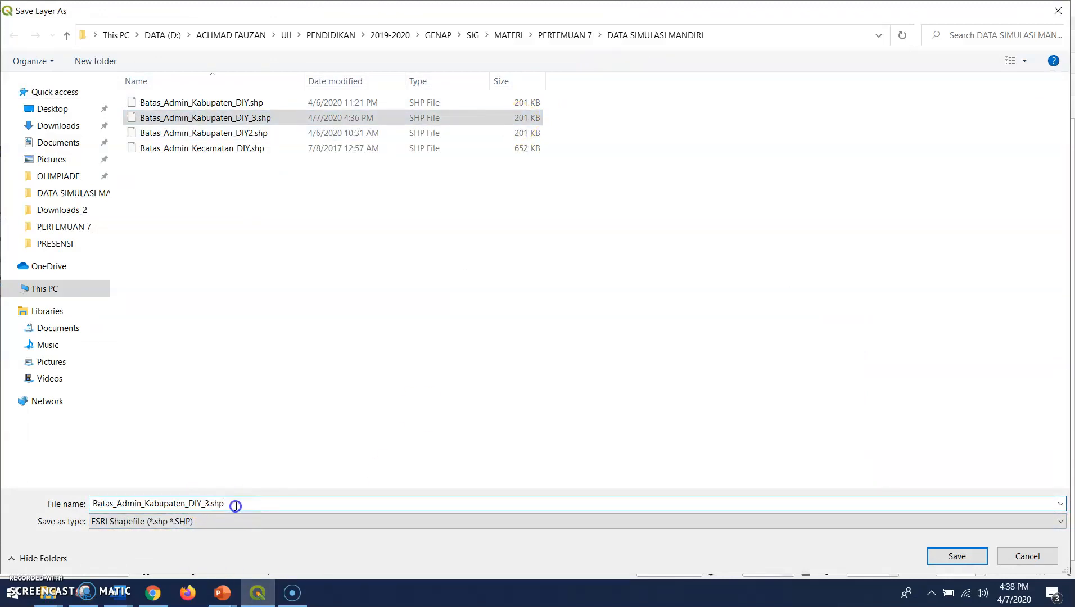
pyautogui.press('BackSpace')
pyautogui.press('BackSpace')
pyautogui.press('BackSpace')
pyautogui.press('BackSpace')
pyautogui.press('BackSpace')
pyautogui.write('4')
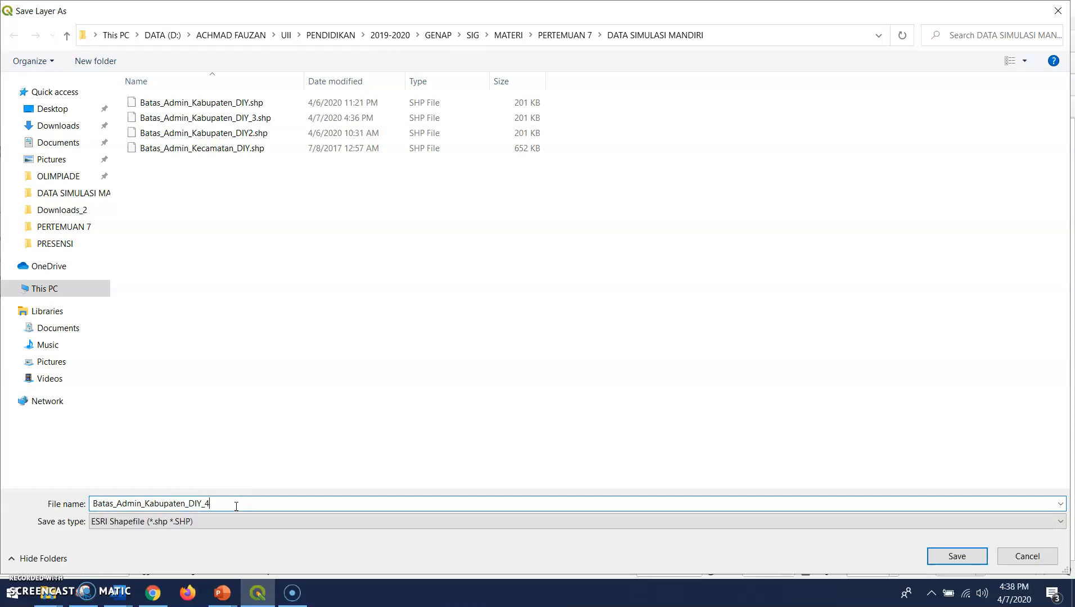
pyautogui.click(955, 555)
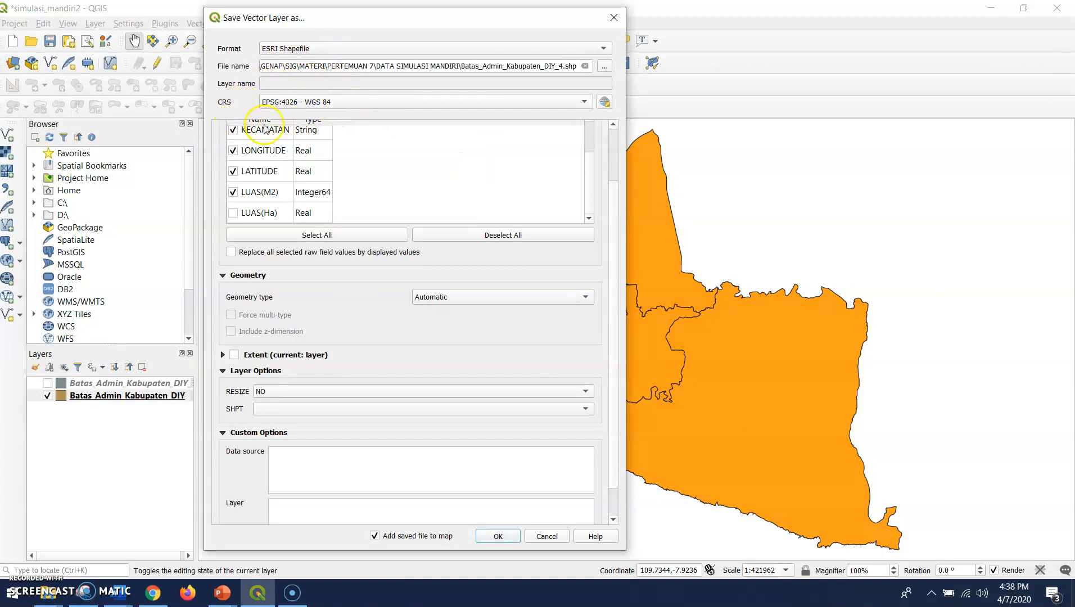
pyautogui.click(589, 128)
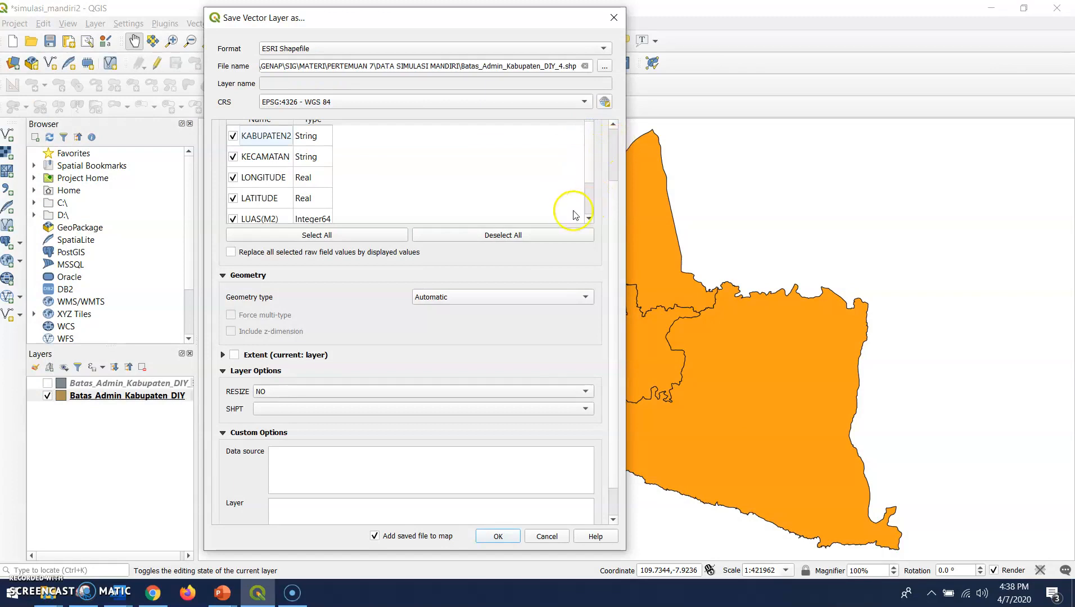
pyautogui.click(499, 537)
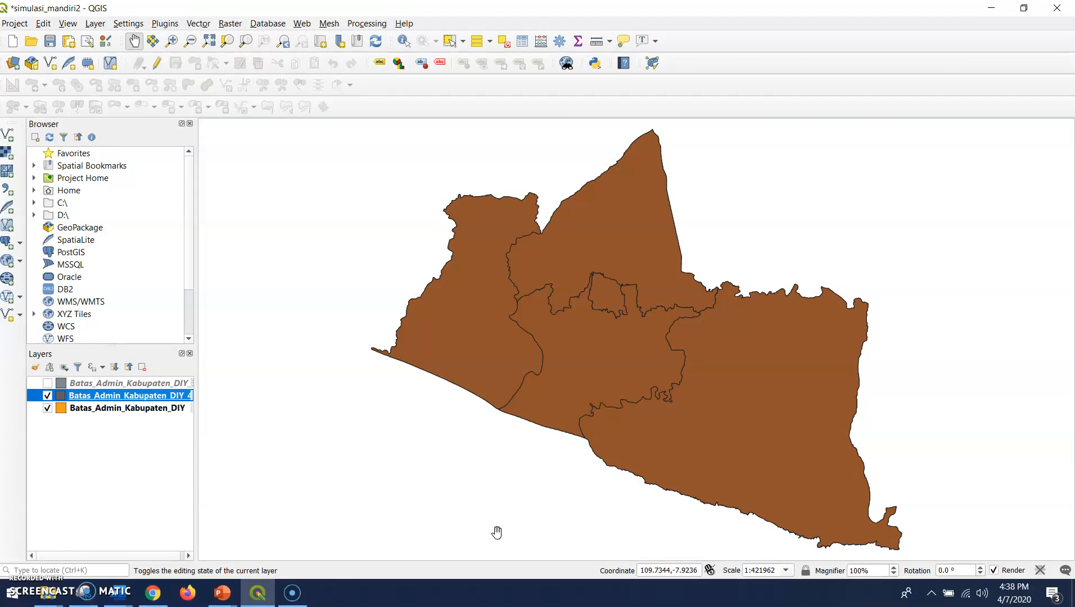
# Hide the original Batas_Admin_Kabupaten_DIY layer and review the attribute table of Batas_Admin_Kabupaten_DIY_4
pyautogui.click(47, 407)
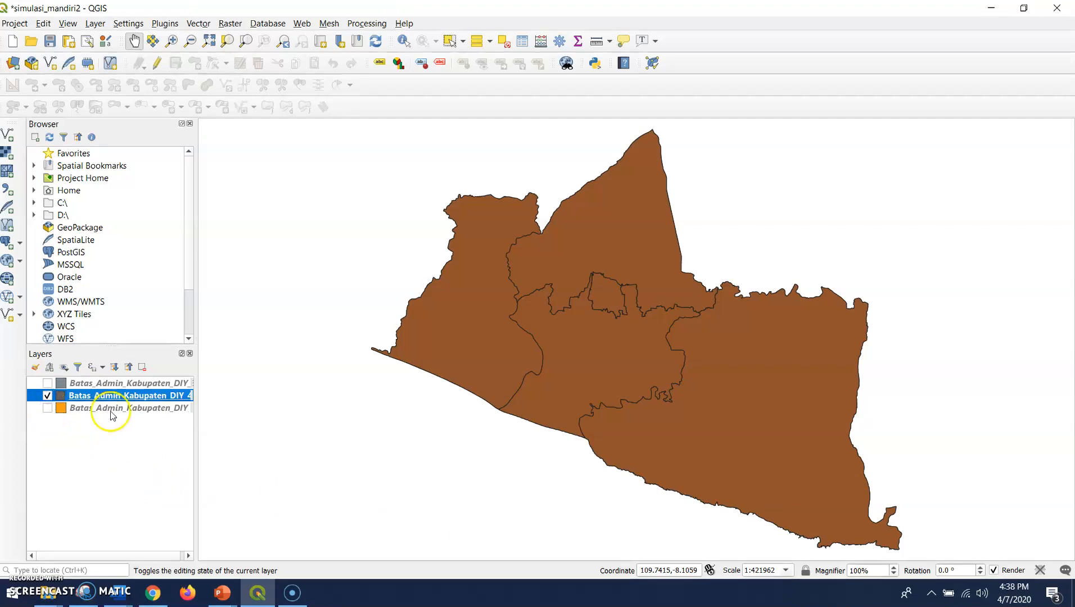
pyautogui.moveTo(197, 406); pyautogui.dragTo(228, 414)
pyautogui.rightClick(201, 399)
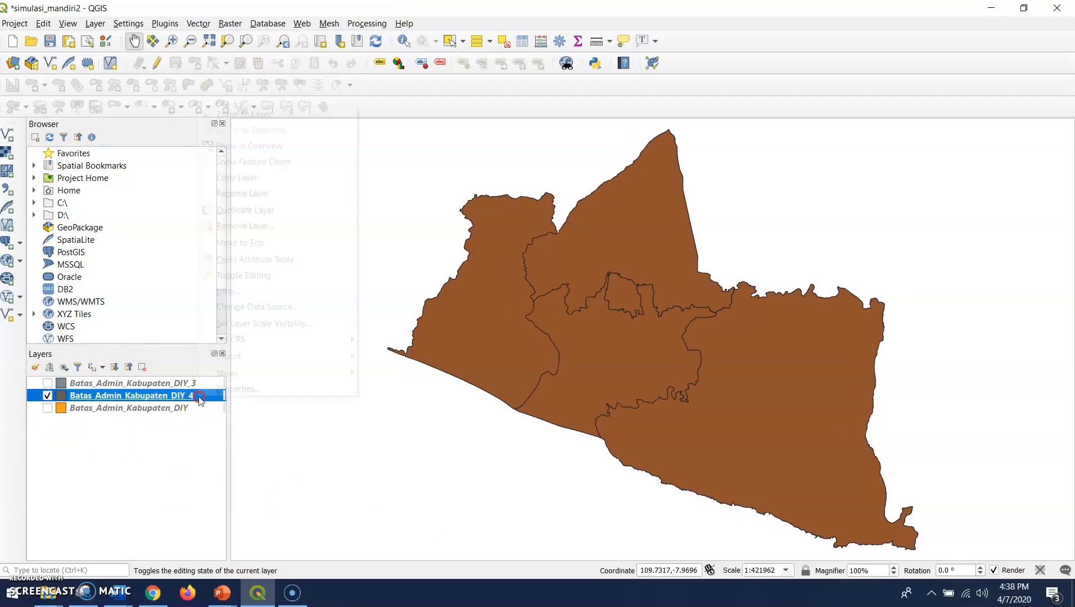
pyautogui.click(291, 264)
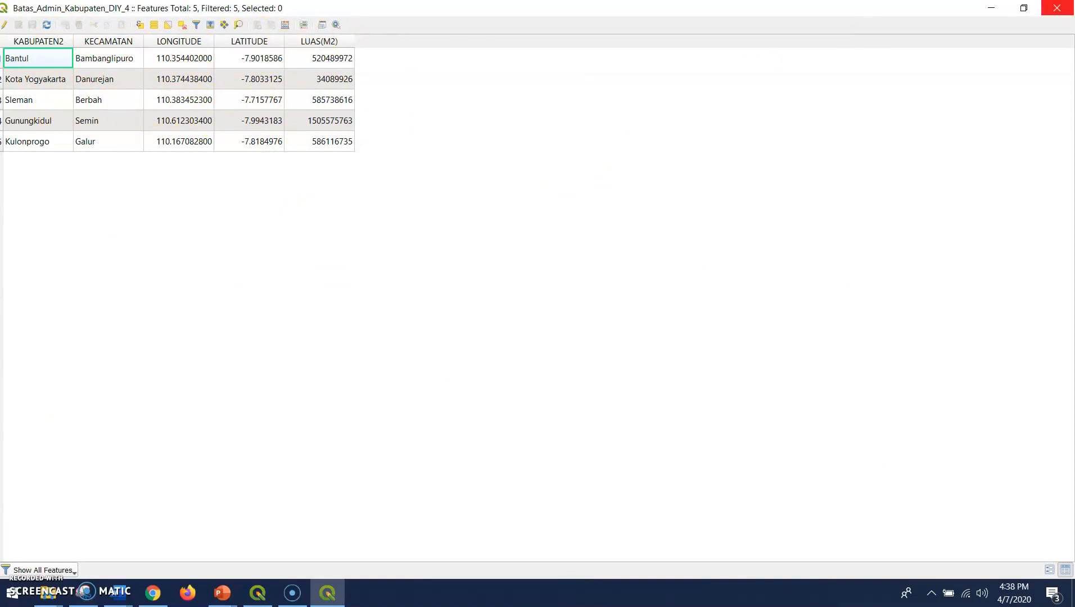
pyautogui.click(1057, 7)
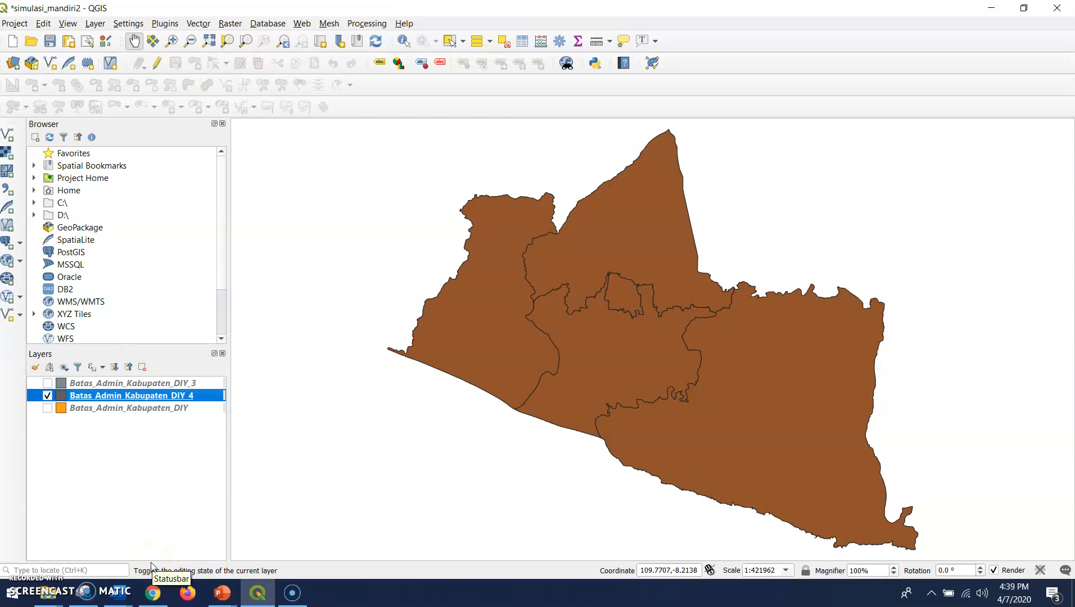
pyautogui.click(27, 571)
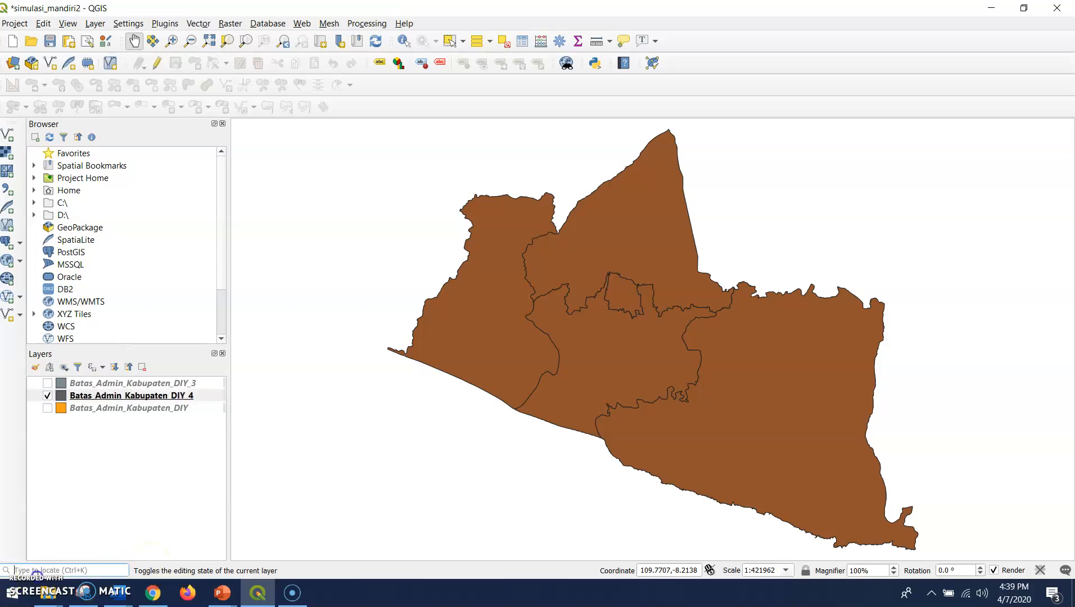